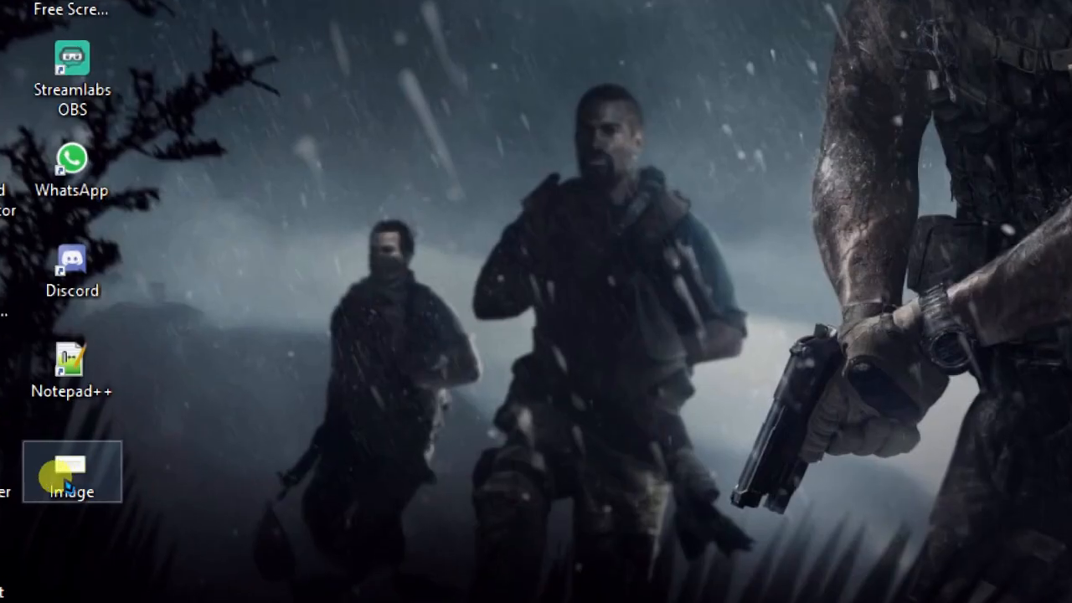
- View the Image picture stored on the desktop, then close it
{"action": "left_click", "coordinate": [79, 470]}
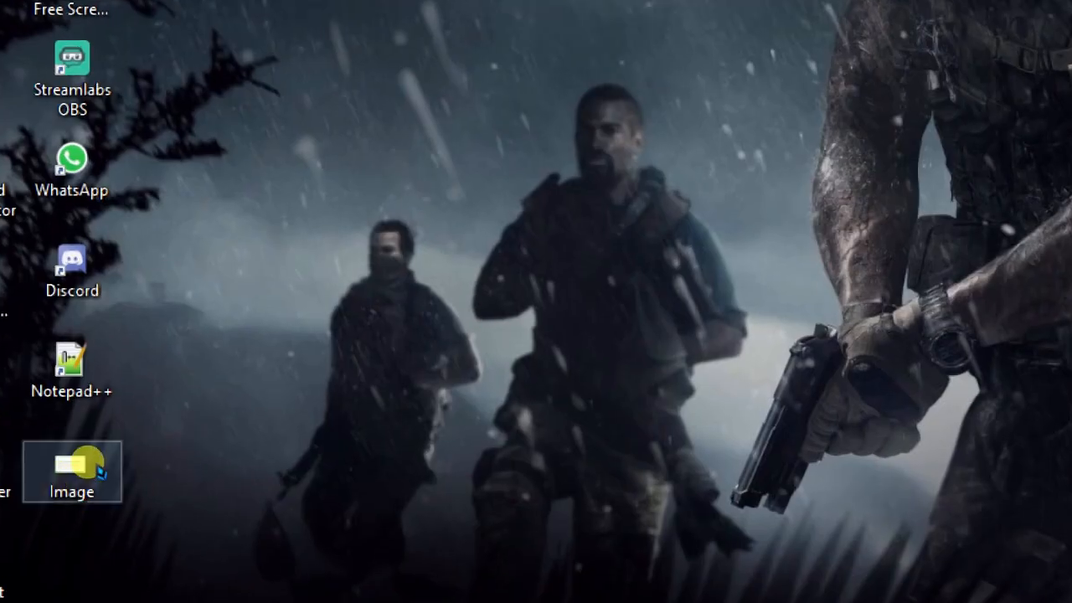
{"action": "double_click", "coordinate": [92, 465]}
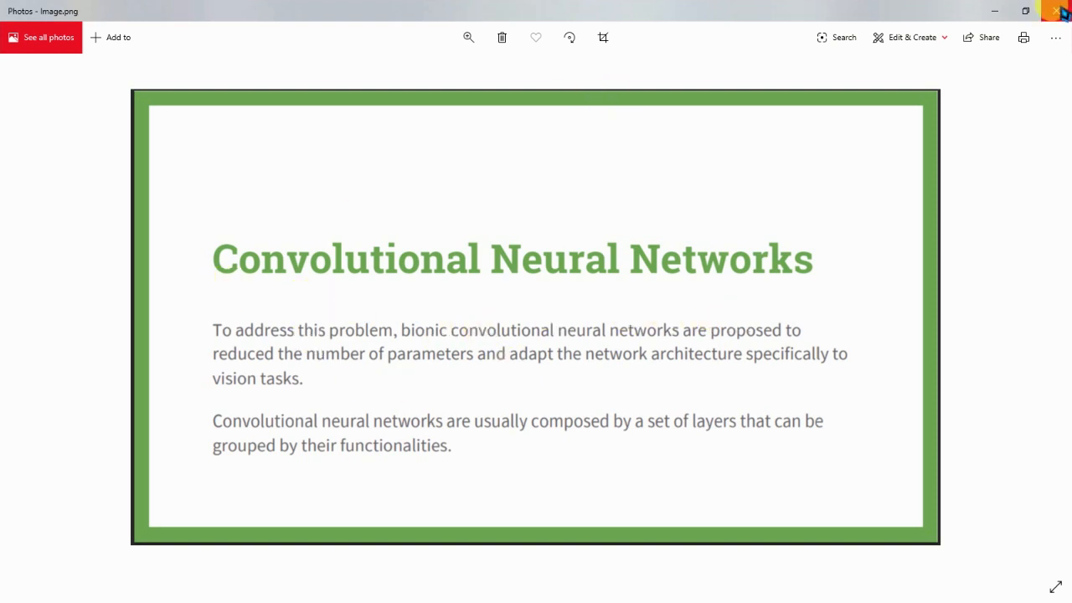
{"action": "left_click", "coordinate": [1057, 11]}
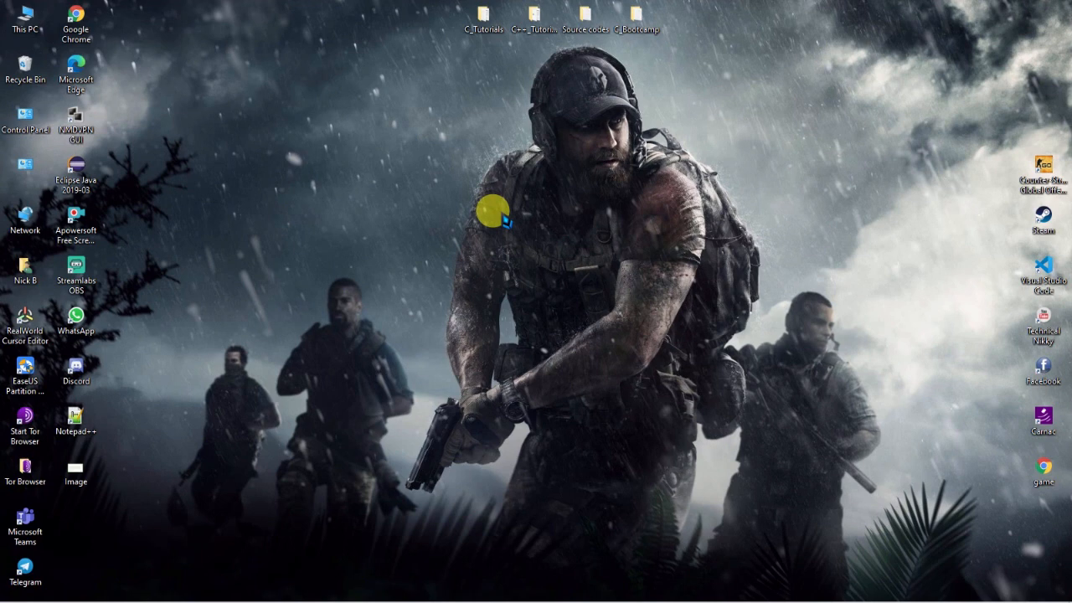
- Switch to Word from the Office group of apps and create a blank document
{"action": "left_click_drag", "start_coordinate": [484, 484], "coordinate": [536, 600]}
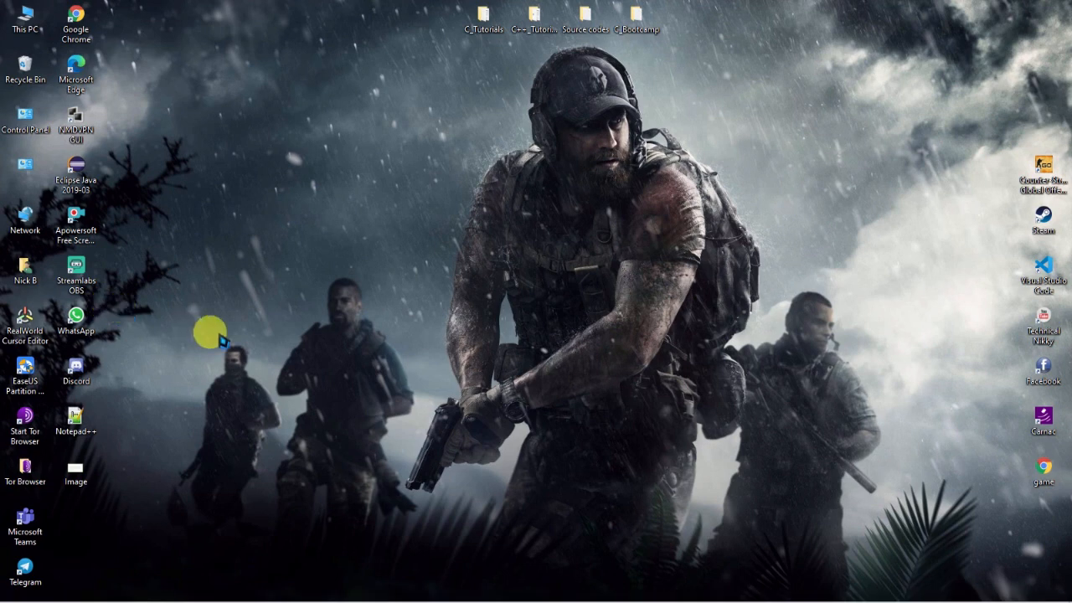
{"action": "left_click", "coordinate": [15, 589]}
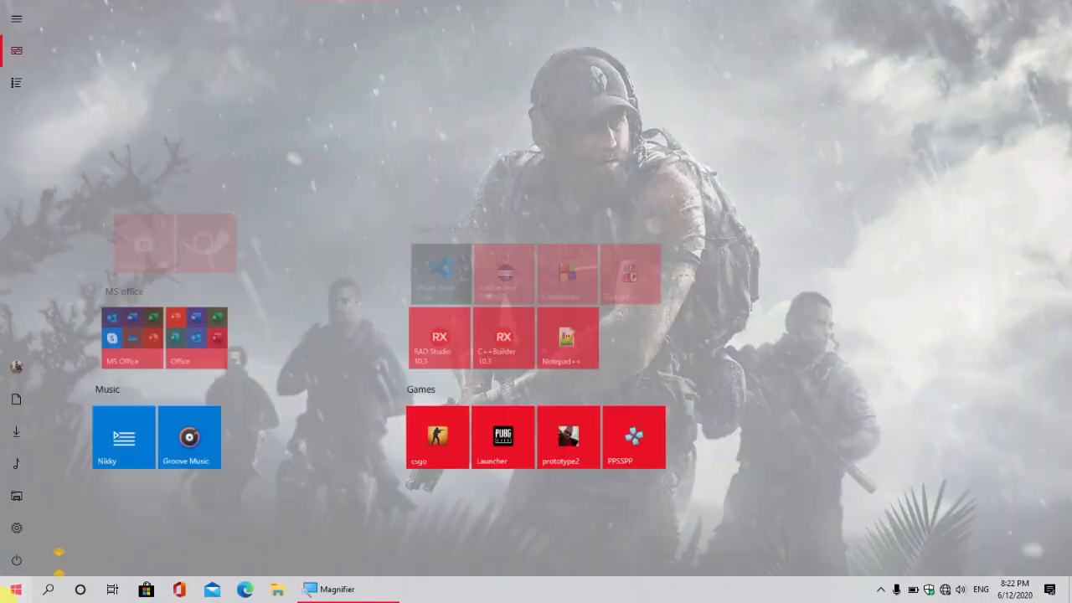
{"action": "left_click", "coordinate": [167, 367]}
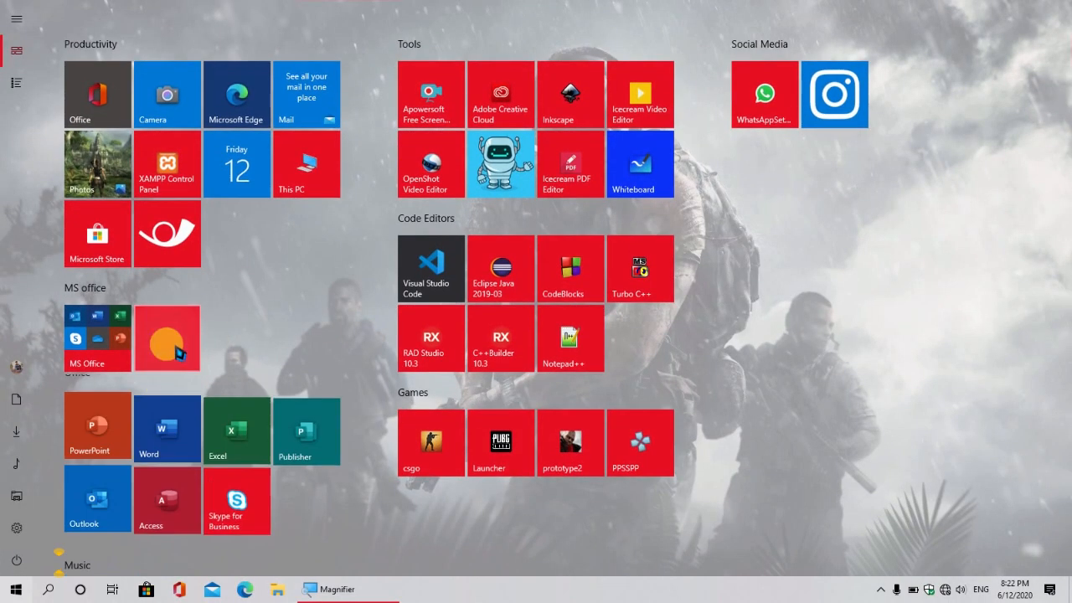
{"action": "left_click", "coordinate": [168, 431]}
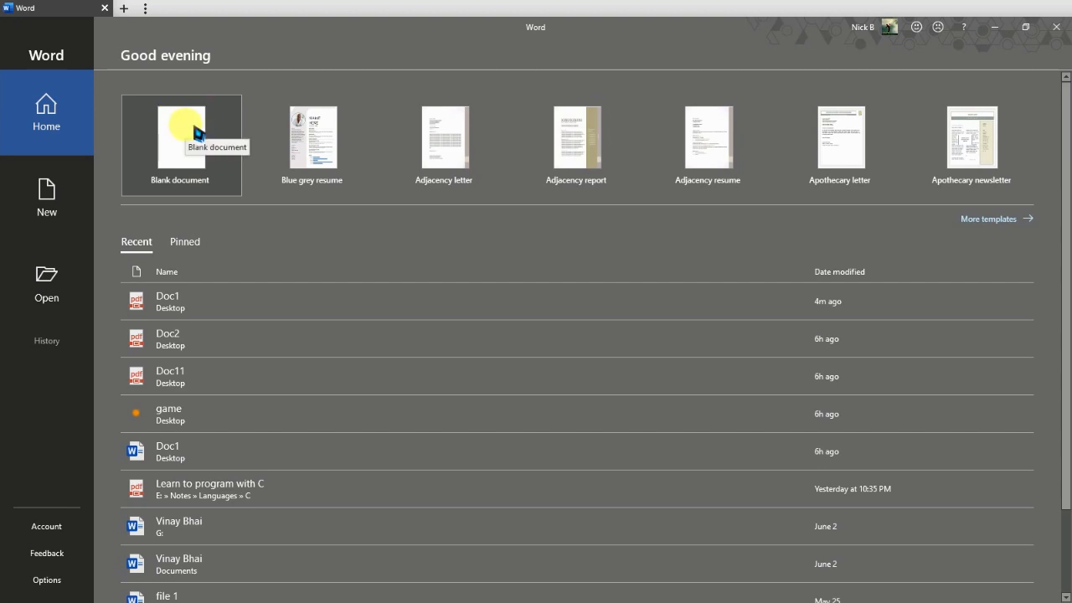
{"action": "left_click", "coordinate": [196, 139]}
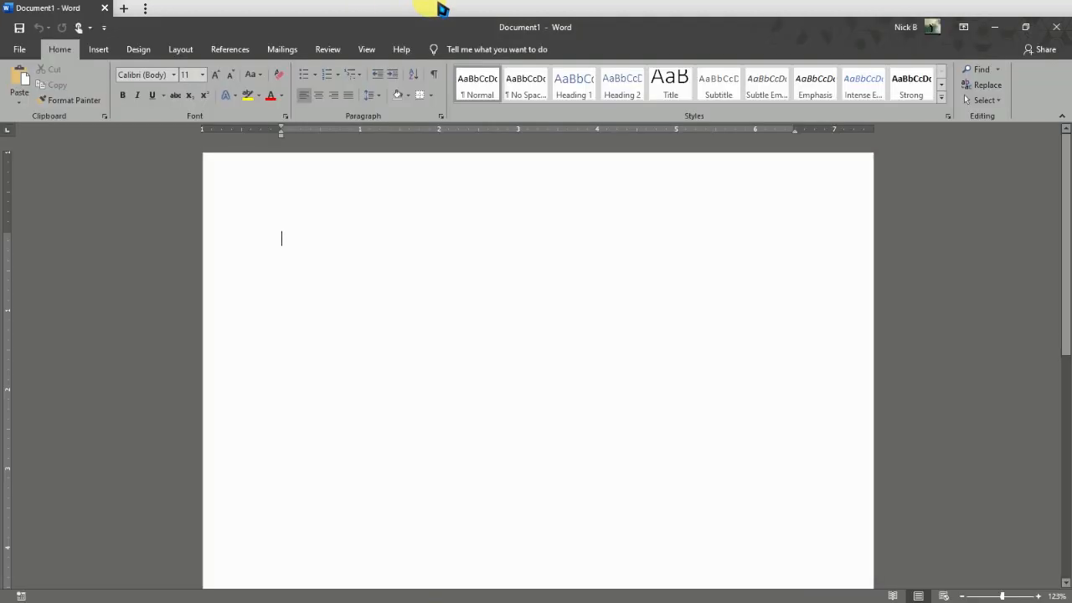
- Shrink the Word window, insert the Image file from the desktop into the blank page, and maximize the window again
{"action": "left_click_drag", "start_coordinate": [441, 8], "coordinate": [577, 82]}
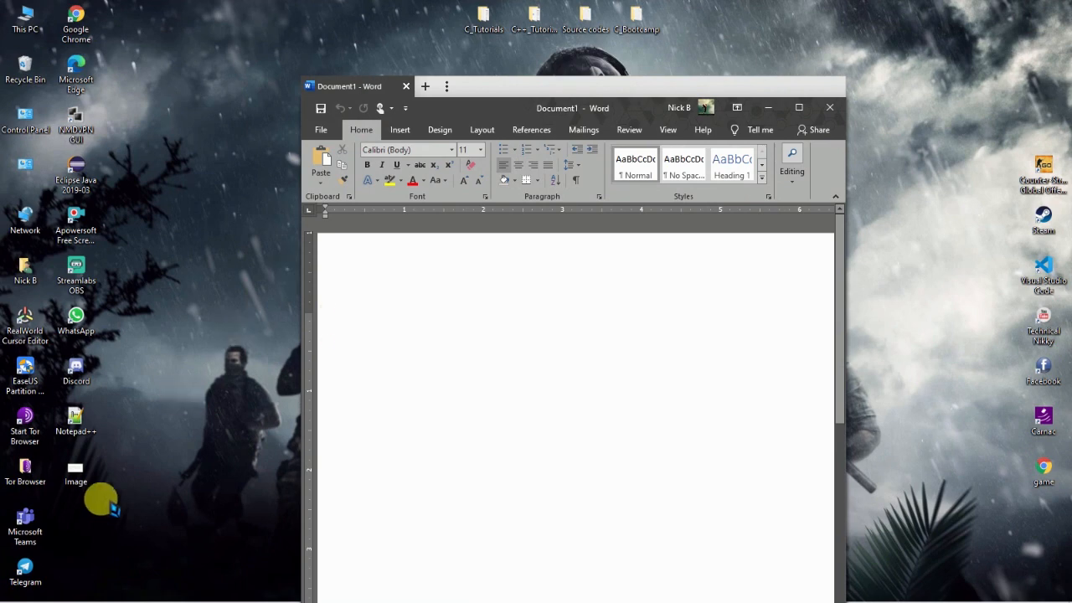
{"action": "left_click_drag", "start_coordinate": [81, 483], "coordinate": [610, 411]}
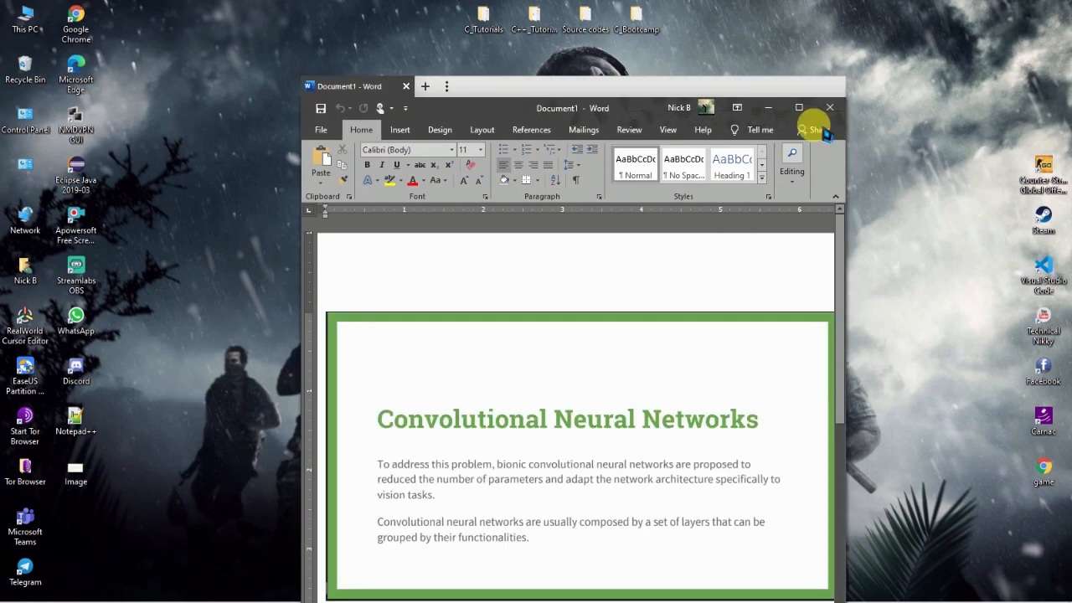
{"action": "left_click", "coordinate": [798, 107]}
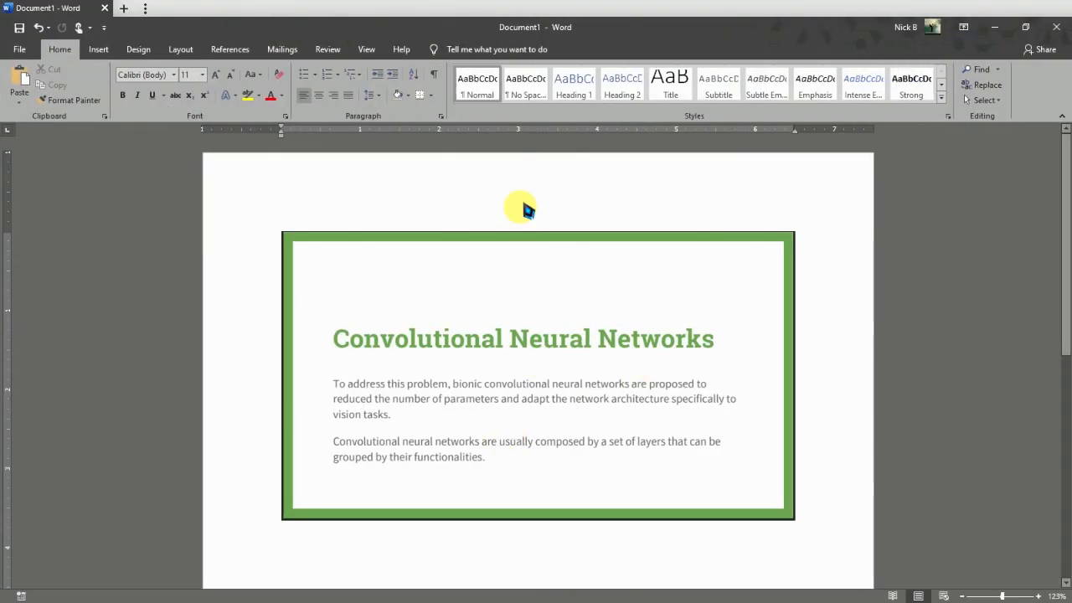
- Crop the green border off the inserted picture, leaving it about 2.63" high and 5.95" wide
{"action": "left_click", "coordinate": [384, 332]}
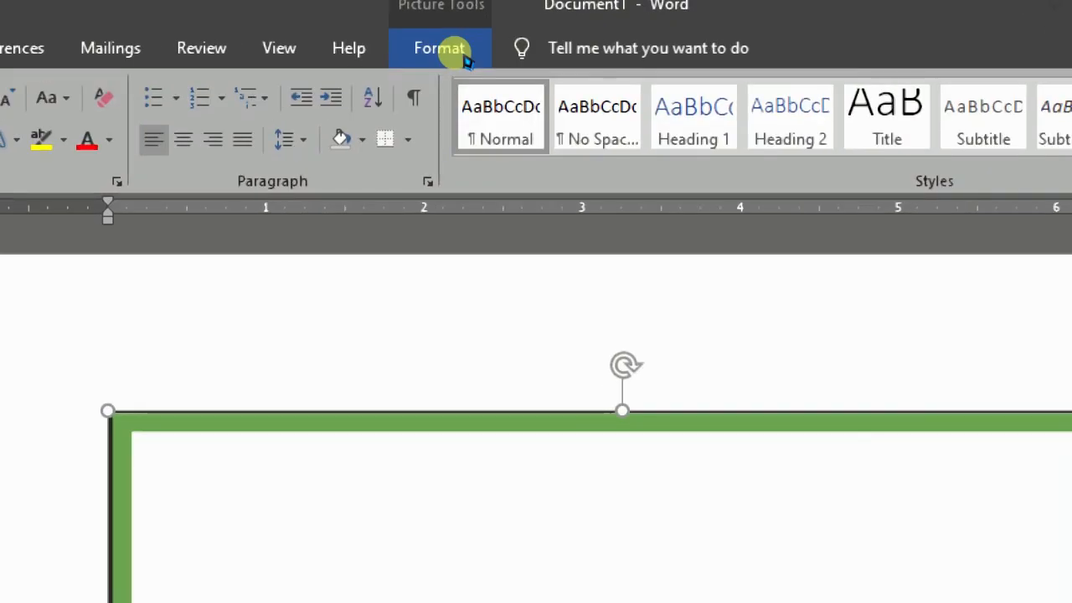
{"action": "left_click", "coordinate": [469, 60]}
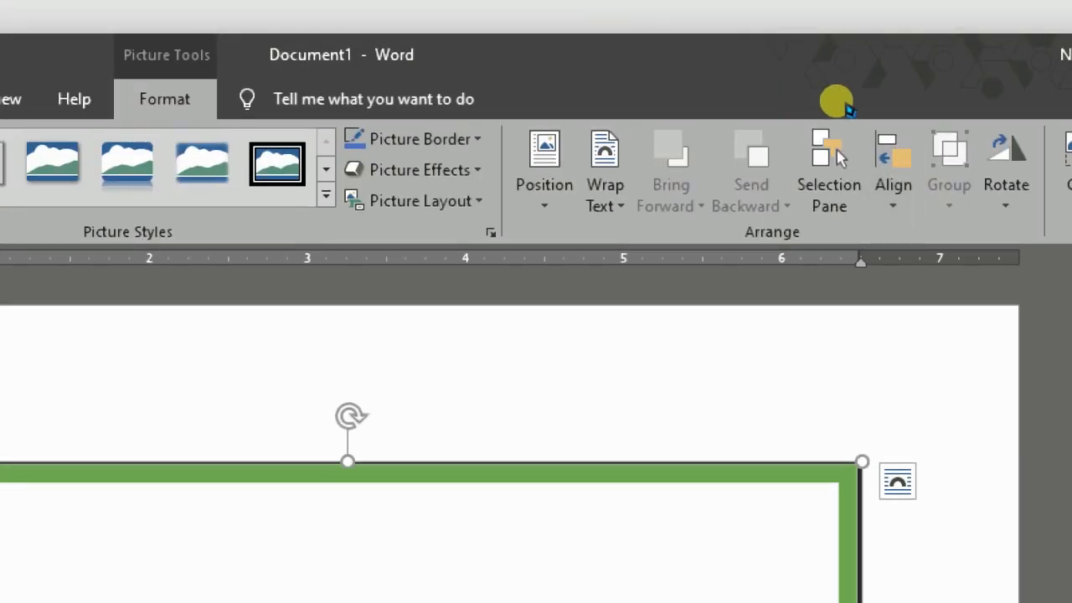
{"action": "left_click", "coordinate": [973, 151]}
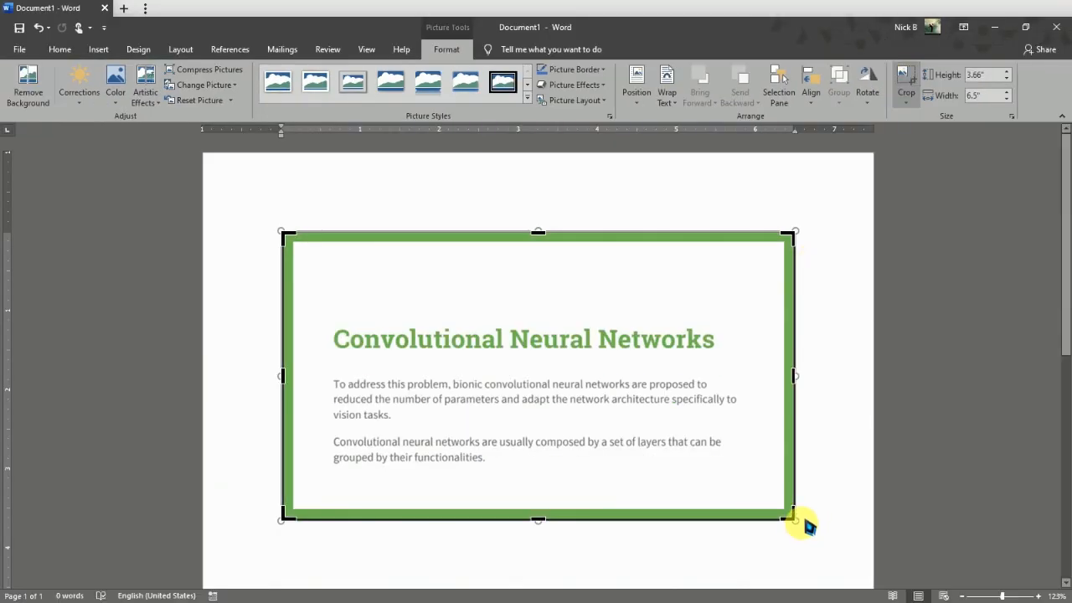
{"action": "left_click_drag", "start_coordinate": [796, 521], "coordinate": [775, 475]}
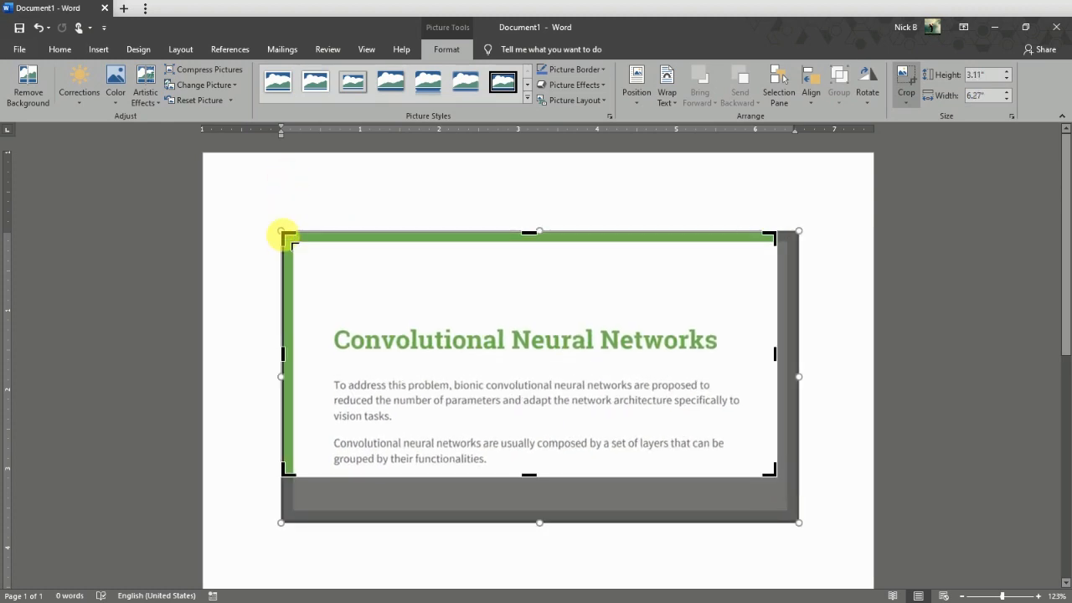
{"action": "left_click_drag", "start_coordinate": [285, 238], "coordinate": [313, 274]}
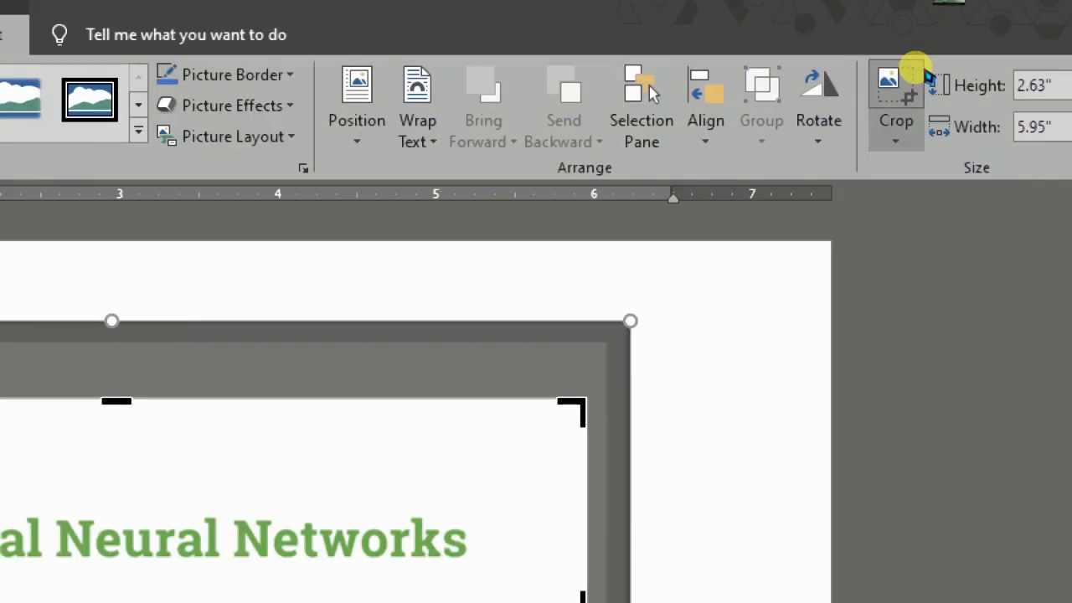
{"action": "left_click", "coordinate": [926, 74]}
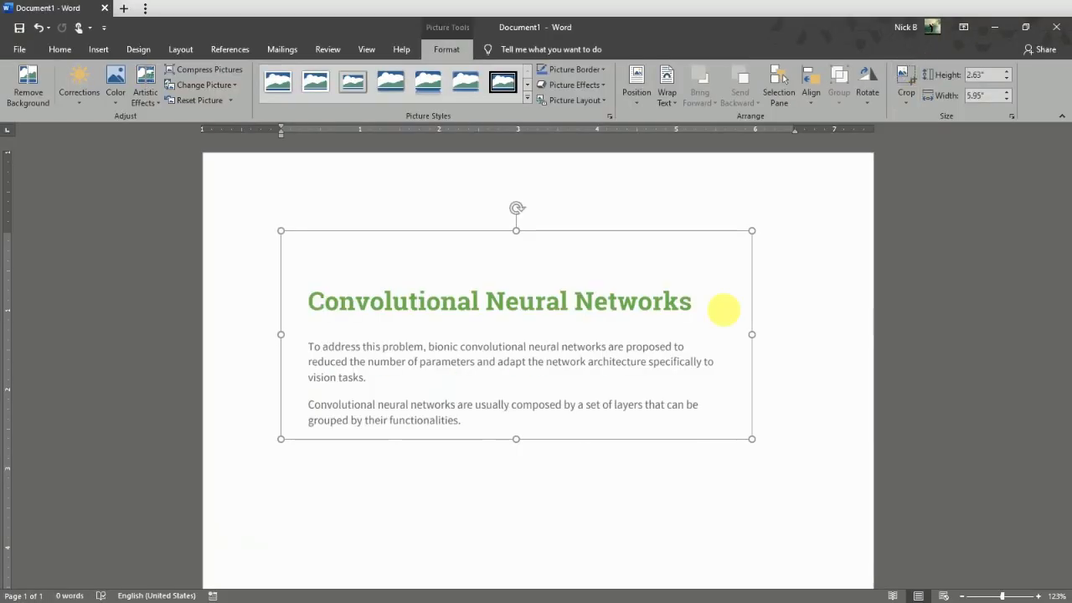
{"action": "left_click_drag", "start_coordinate": [438, 343], "coordinate": [641, 419]}
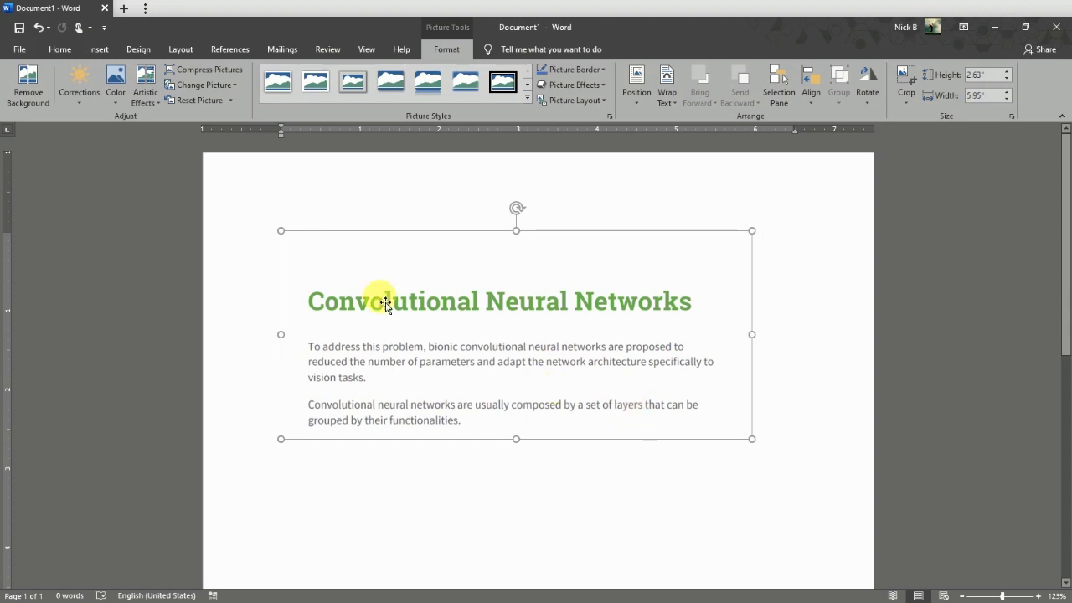
{"action": "left_click", "coordinate": [191, 278]}
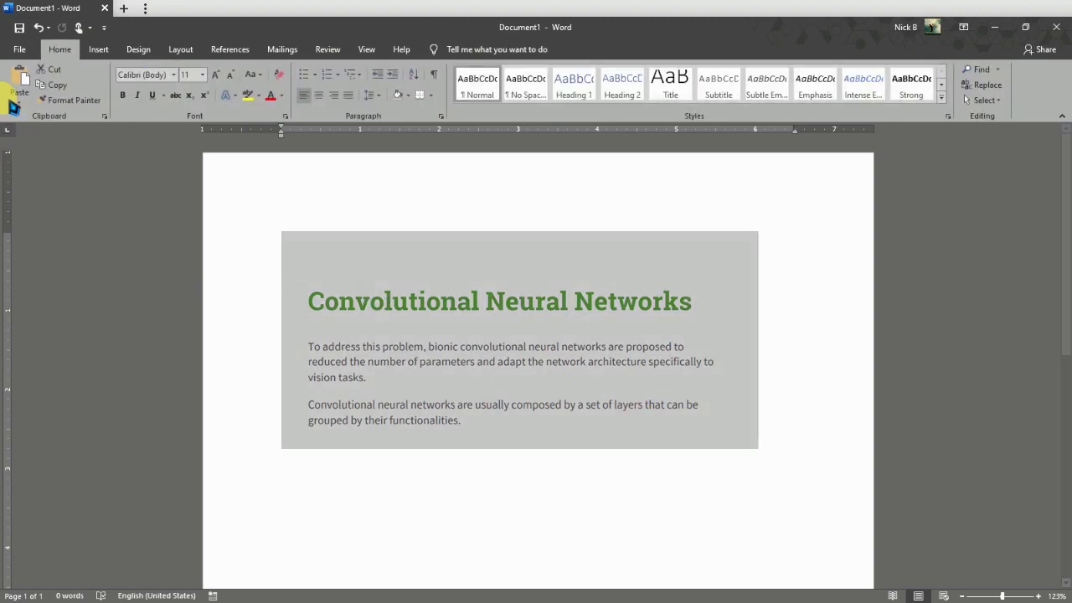
- Save the document to the Desktop as a PDF named "Image to text"
{"action": "left_click", "coordinate": [19, 50]}
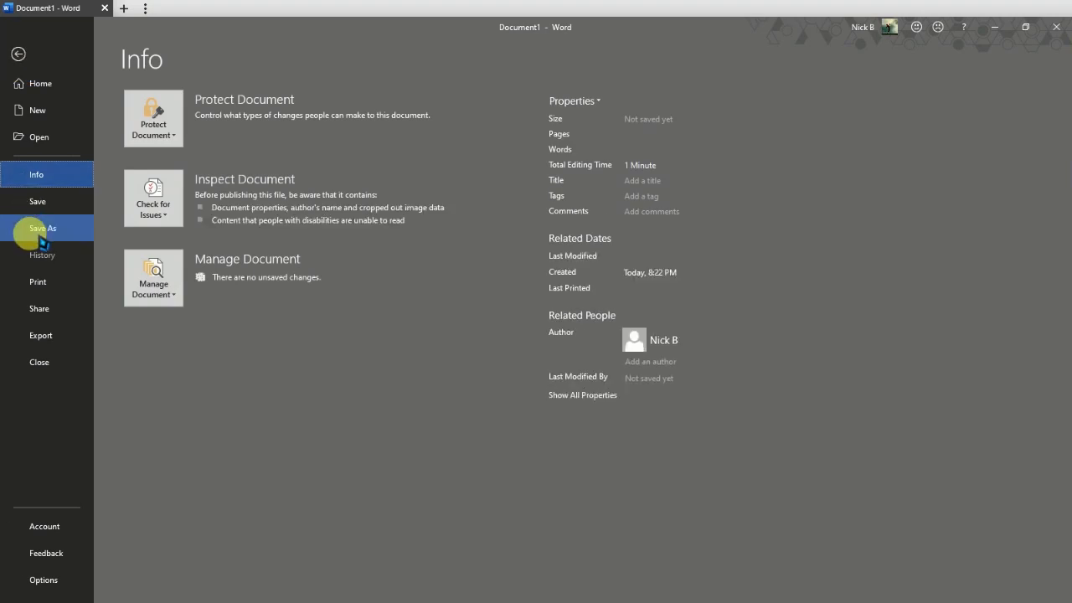
{"action": "left_click", "coordinate": [37, 235]}
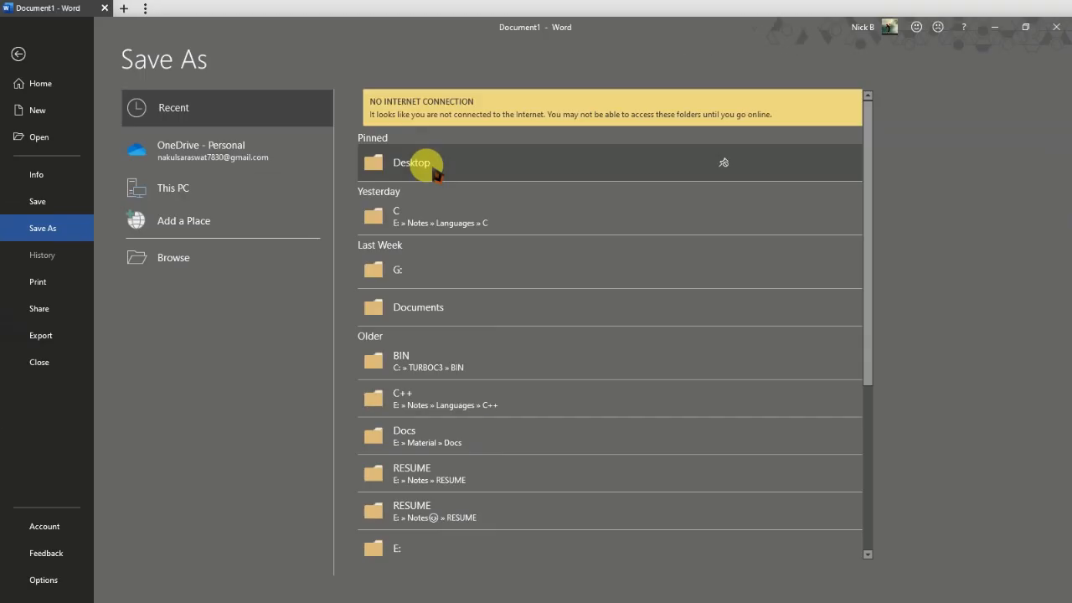
{"action": "left_click", "coordinate": [141, 524]}
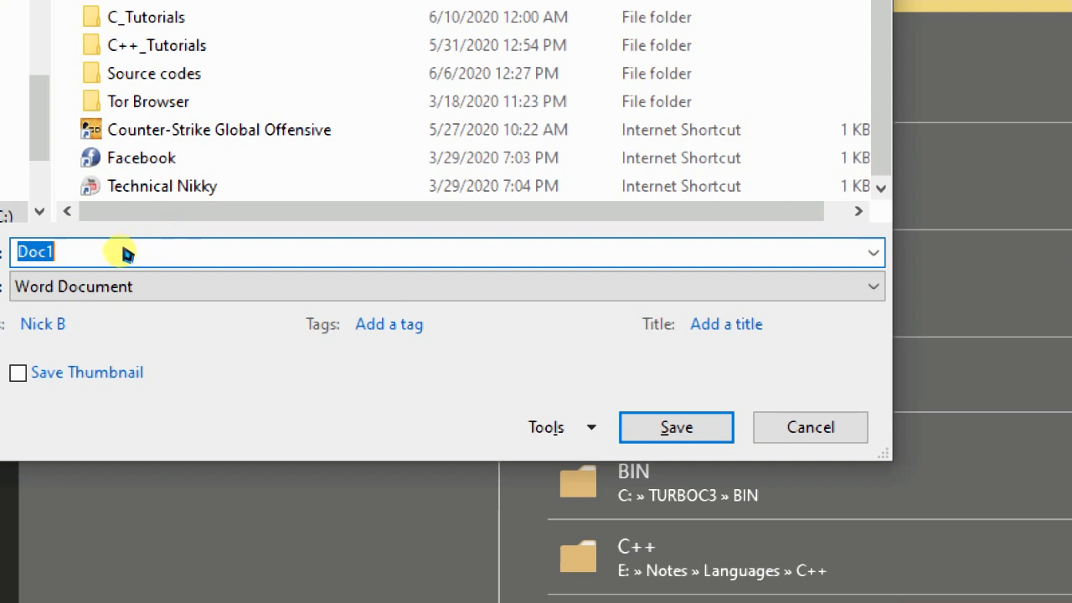
{"action": "key", "text": "BackSpace"}
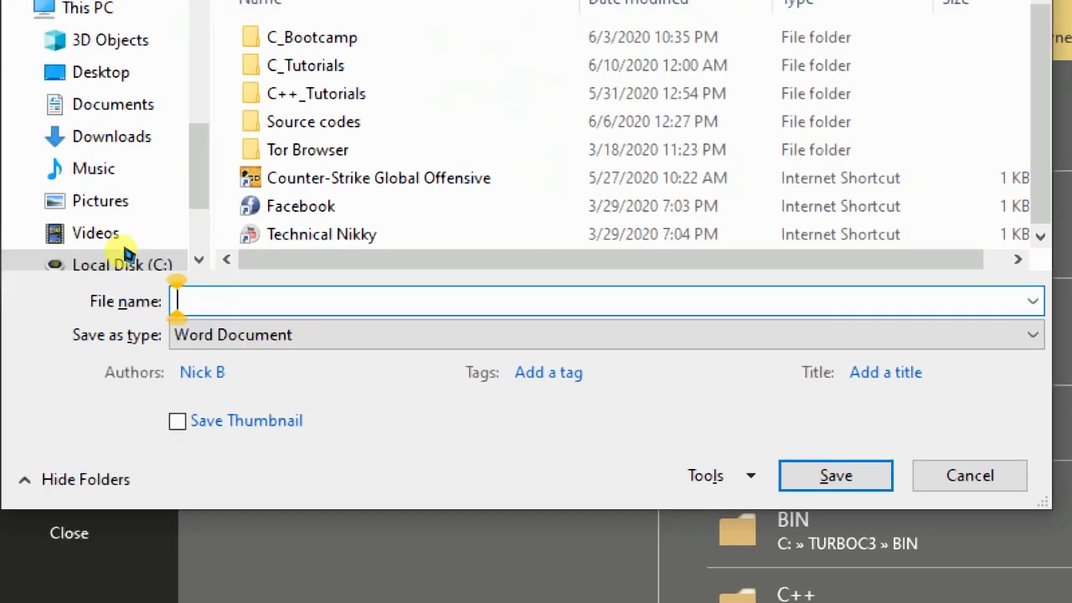
{"action": "type", "text": "Image to"}
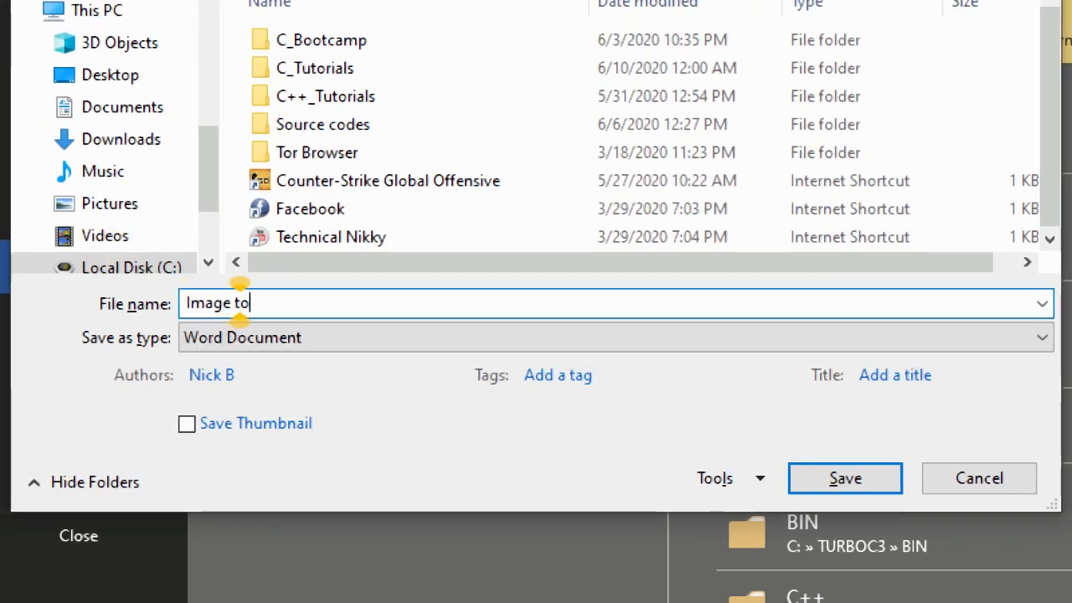
{"action": "type", "text": " text"}
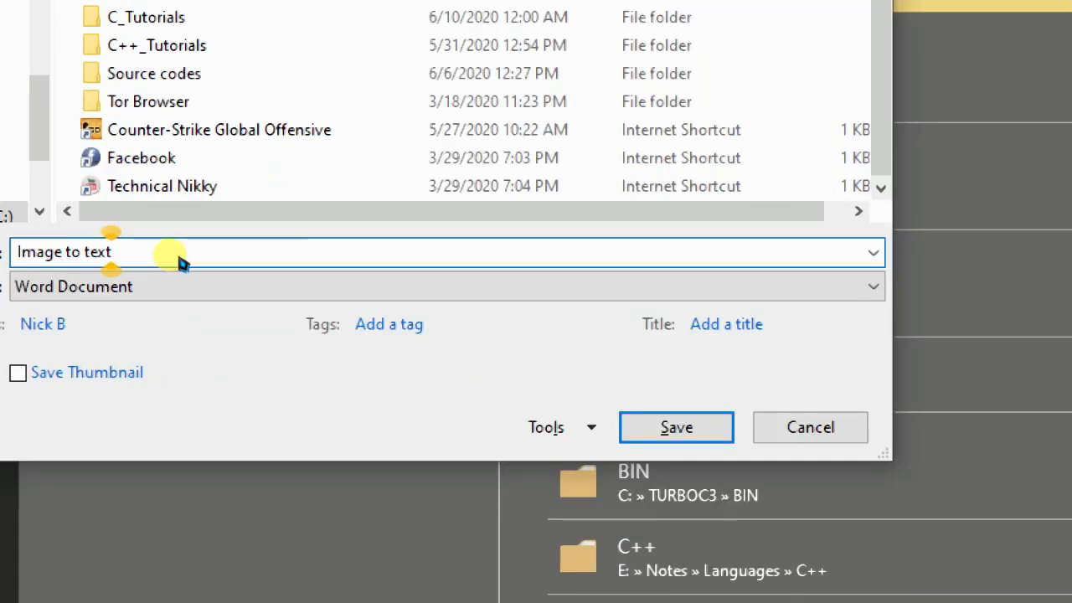
{"action": "left_click", "coordinate": [392, 331]}
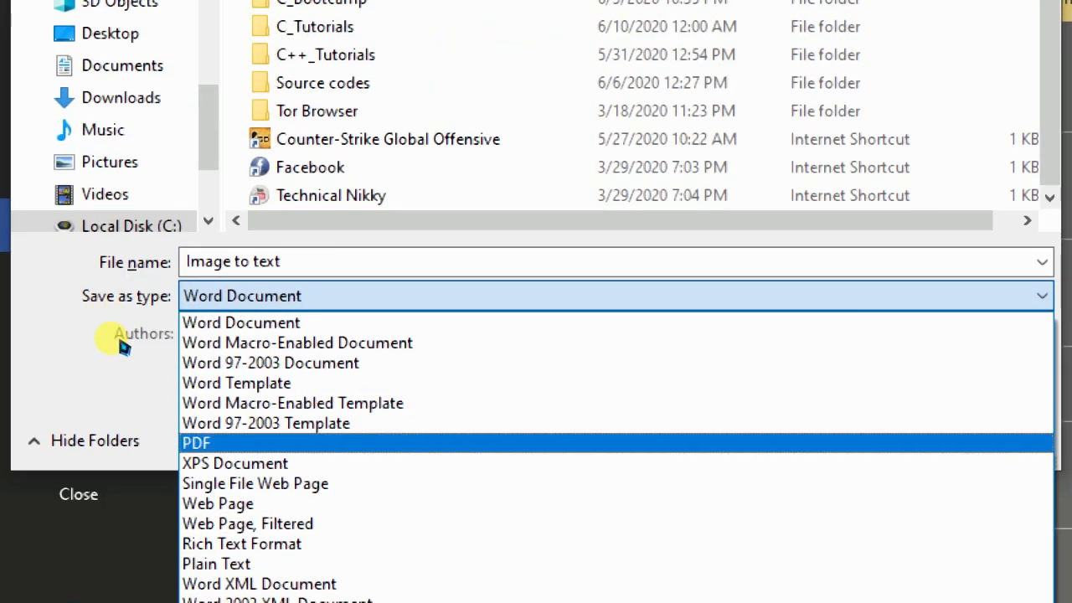
{"action": "left_click", "coordinate": [121, 346]}
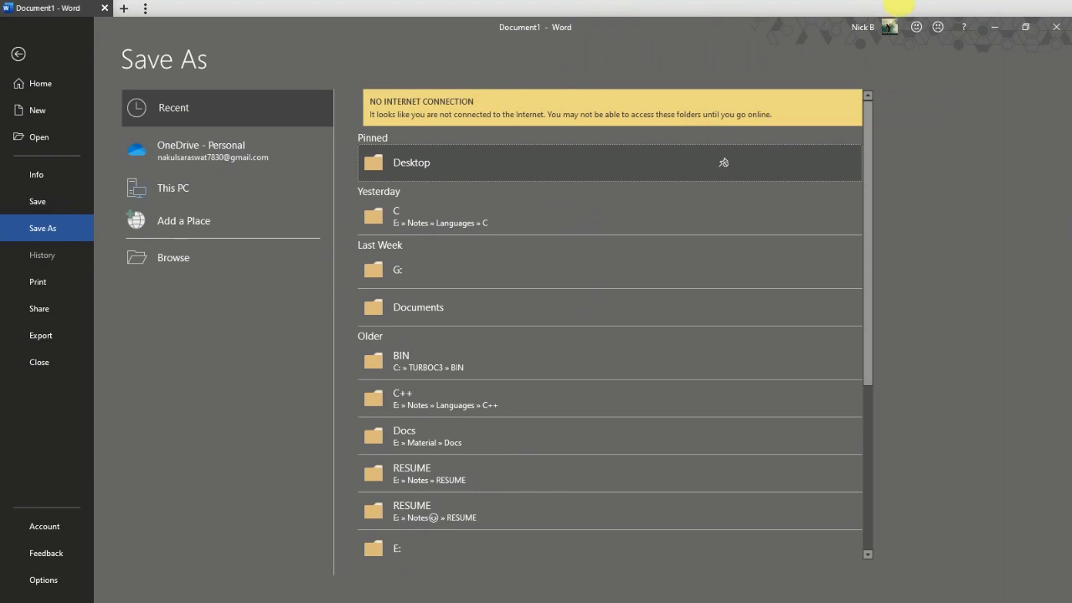
- Close the Word document without saving its changes
{"action": "key", "text": "Escape"}
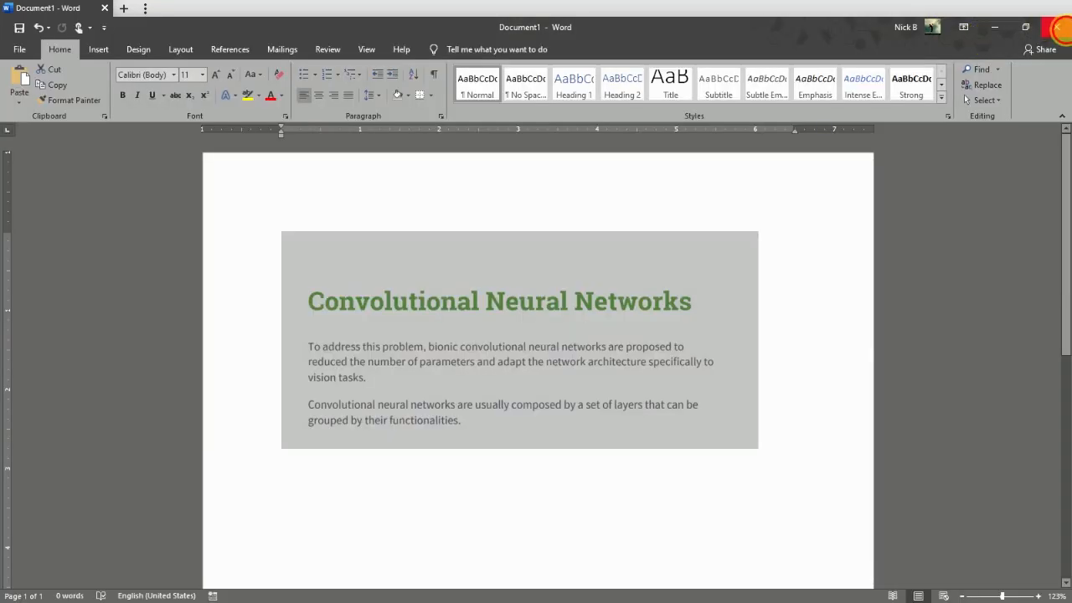
{"action": "left_click", "coordinate": [1057, 27]}
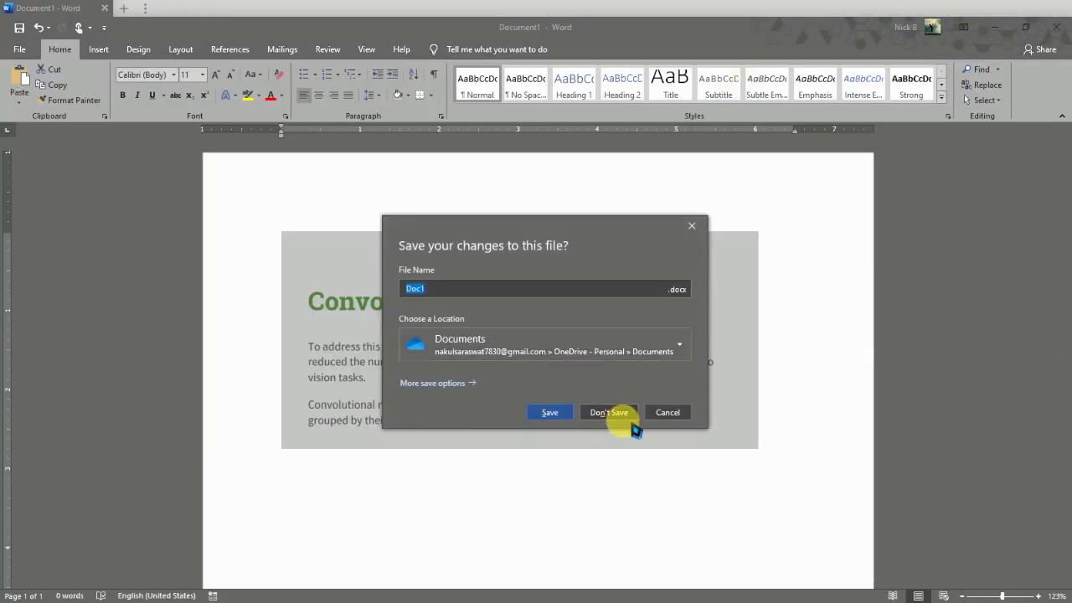
{"action": "left_click", "coordinate": [627, 415]}
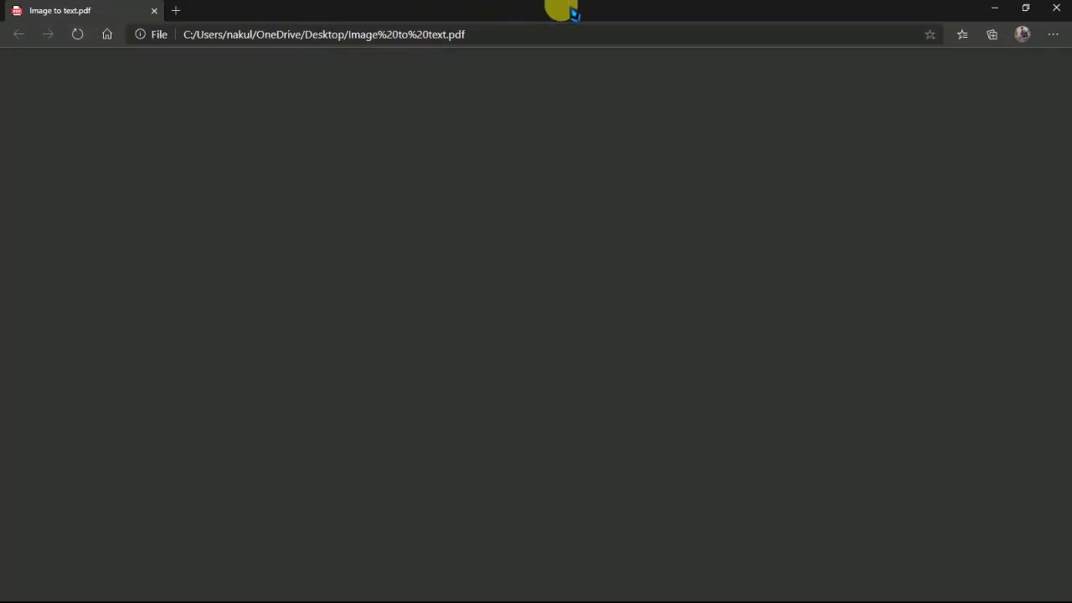
- Check the exported "Image to text" PDF in the browser, reopening it once from the desktop and closing it
{"action": "left_click_drag", "start_coordinate": [519, 6], "coordinate": [635, 15]}
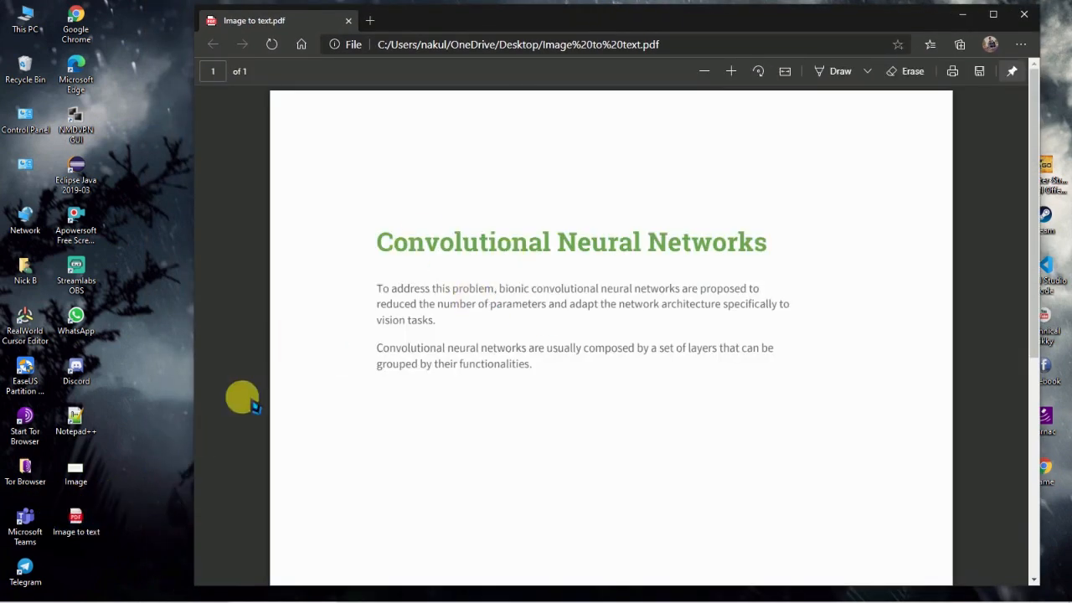
{"action": "left_click", "coordinate": [1023, 14]}
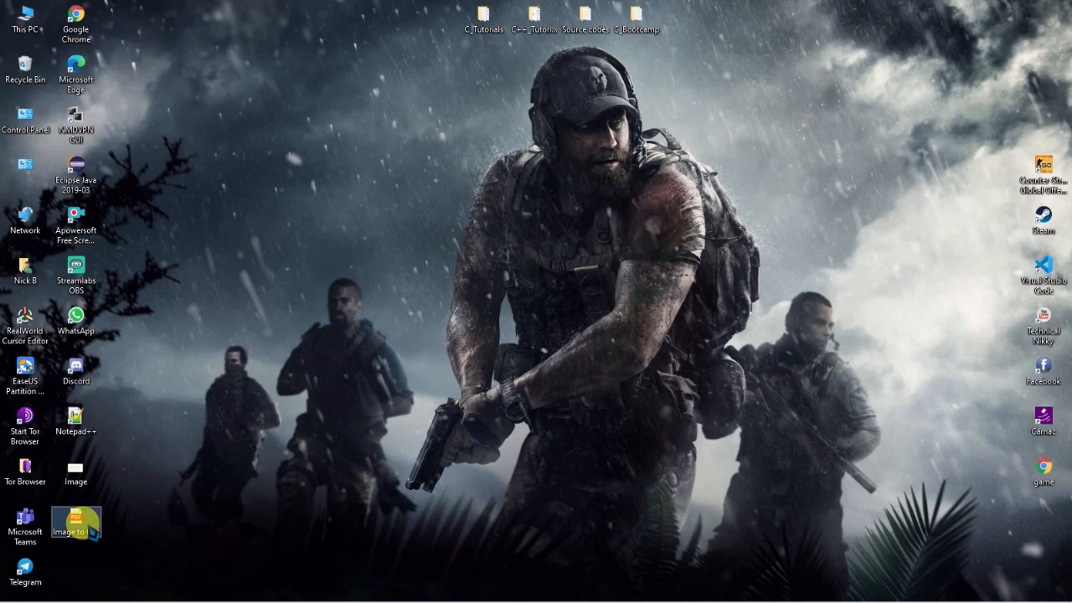
{"action": "double_click", "coordinate": [89, 526]}
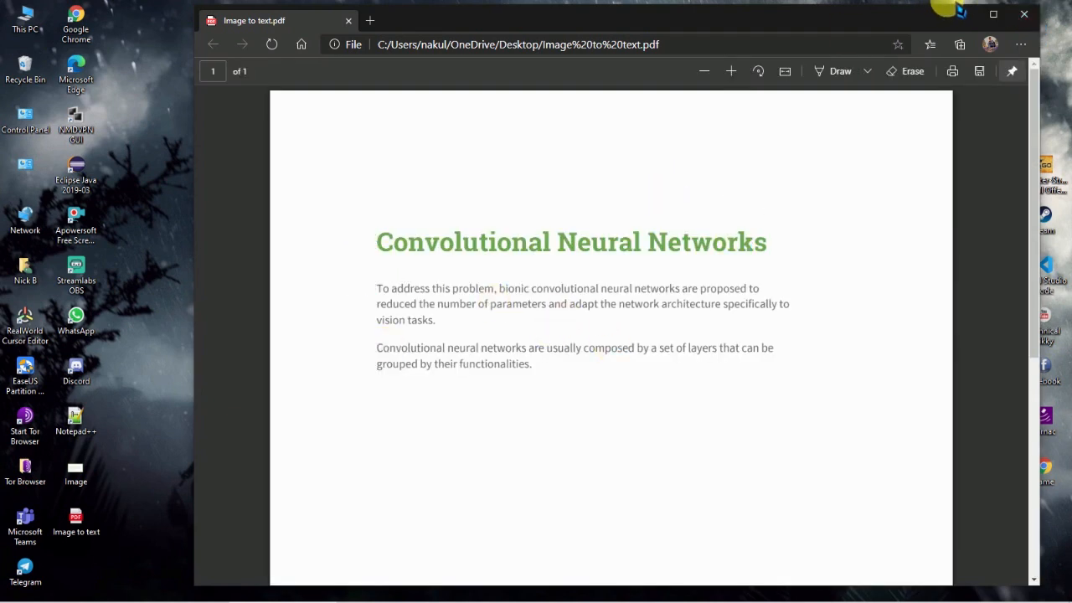
{"action": "left_click", "coordinate": [1023, 14]}
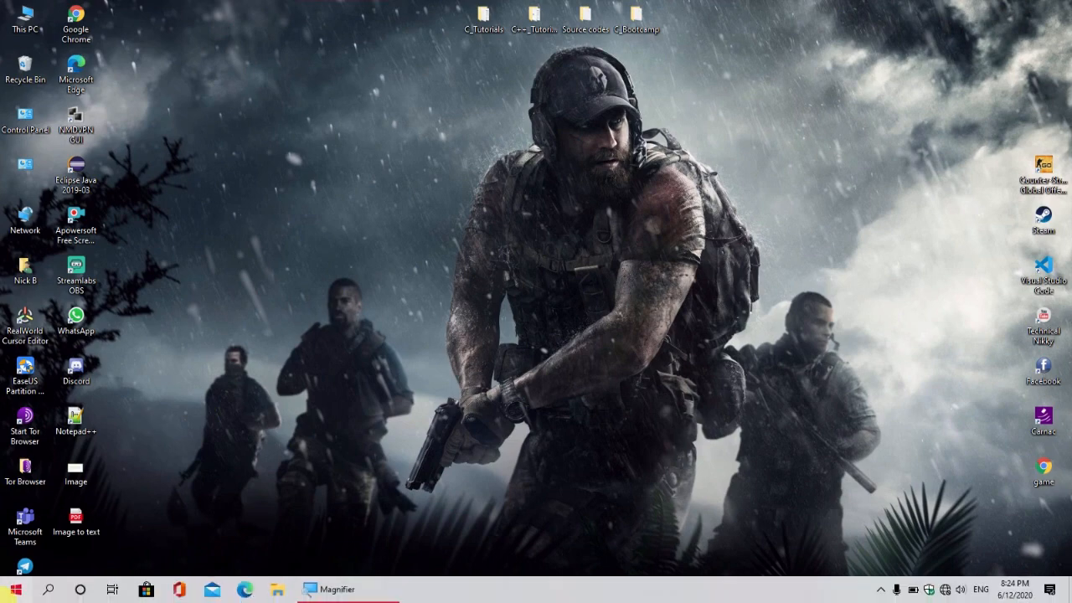
- Launch Word from the Office group of installed apps
{"action": "left_click", "coordinate": [16, 588]}
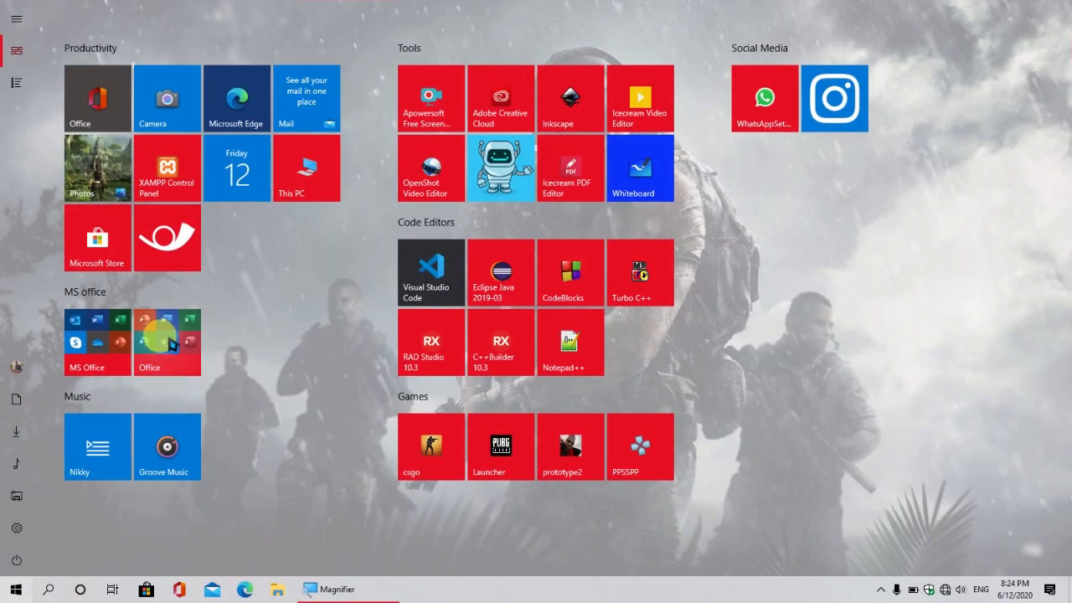
{"action": "left_click", "coordinate": [167, 342]}
{"action": "left_click", "coordinate": [167, 429]}
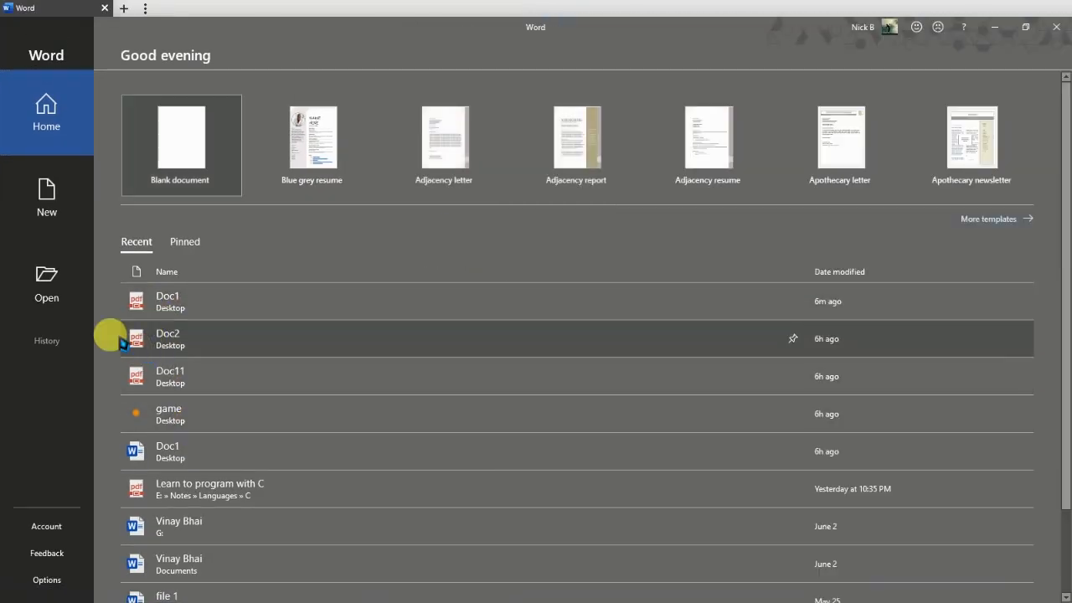
- Open the "Image to text" PDF from the Desktop folder and accept its conversion to an editable Word document
{"action": "left_click", "coordinate": [73, 301]}
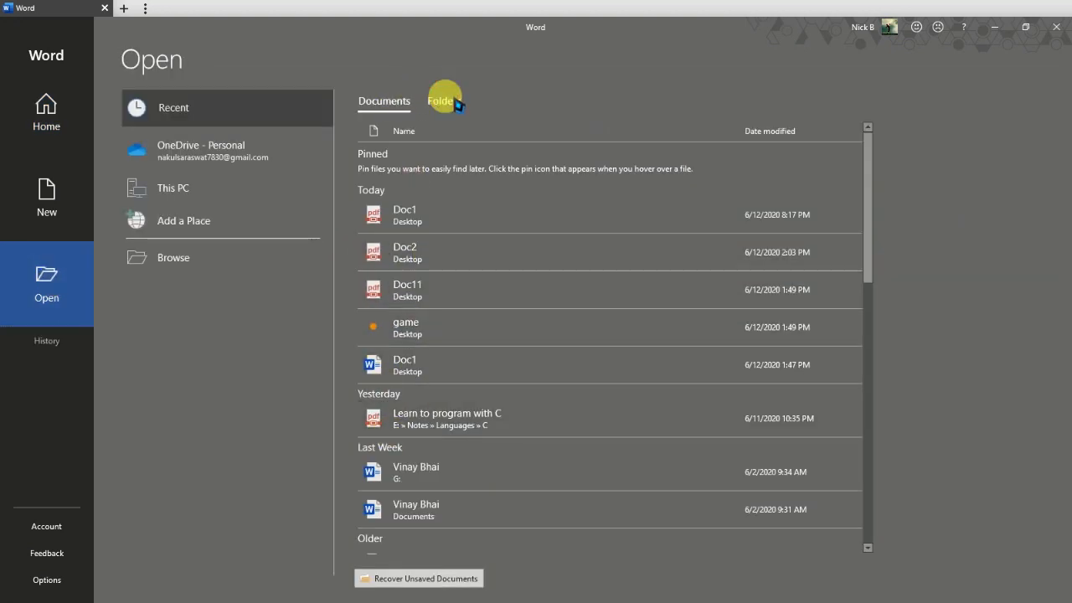
{"action": "left_click", "coordinate": [456, 102]}
{"action": "left_click", "coordinate": [419, 152]}
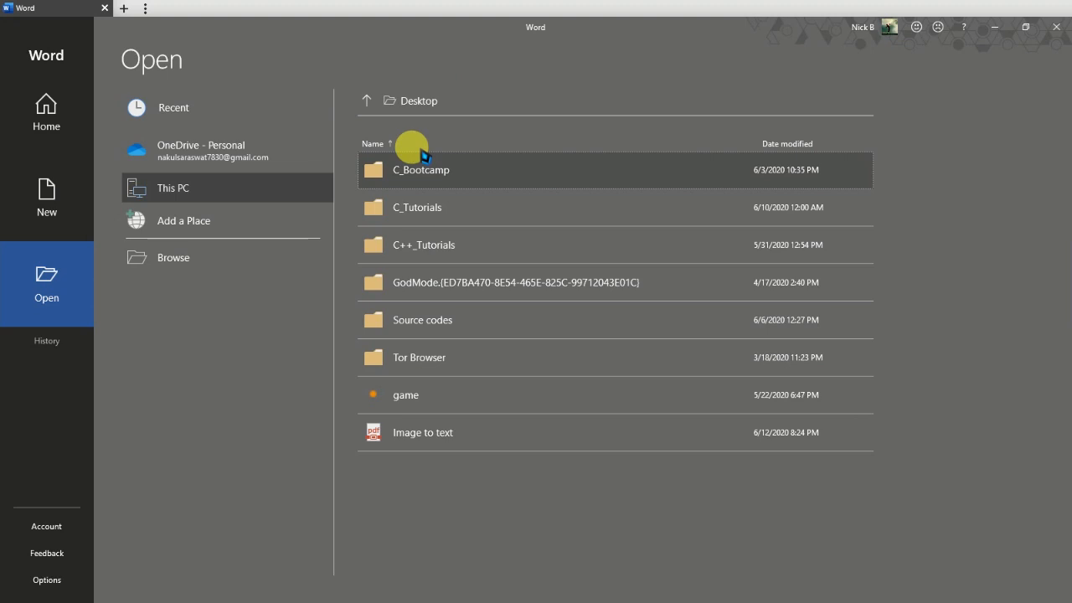
{"action": "left_click", "coordinate": [470, 437]}
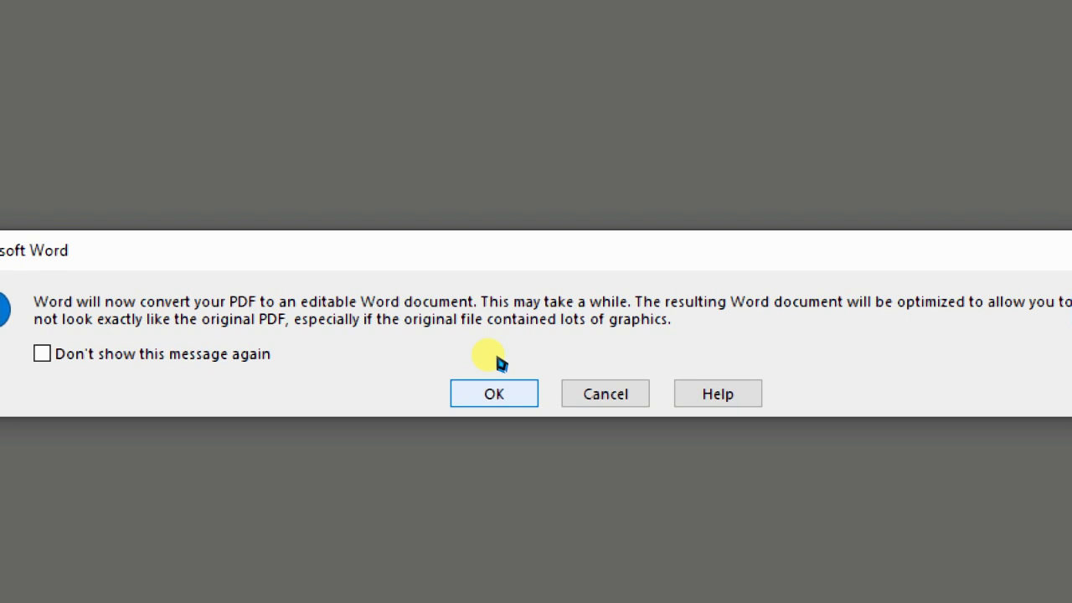
{"action": "key", "text": "Return"}
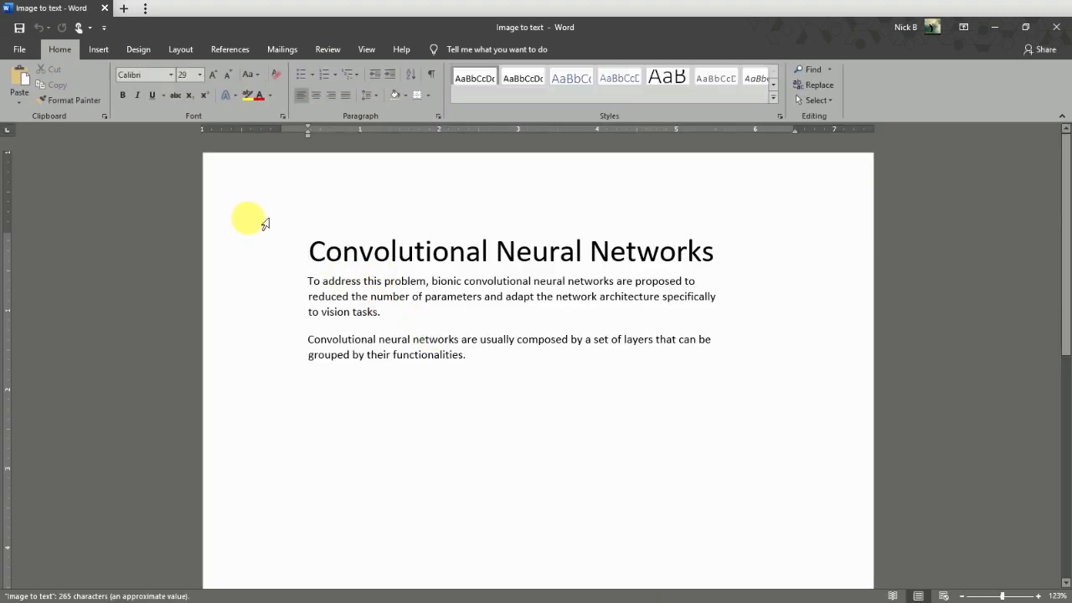
- Test that the converted text is editable by deleting the heading's initial "C" and retyping it
{"action": "key", "text": "Right"}
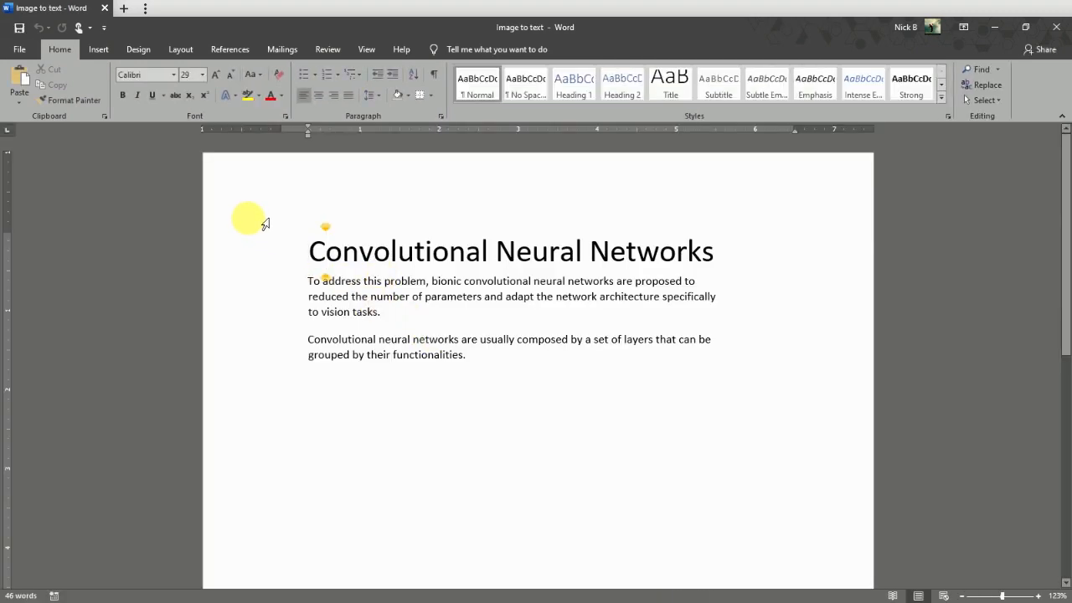
{"action": "key", "text": "BackSpace"}
{"action": "type", "text": "C"}
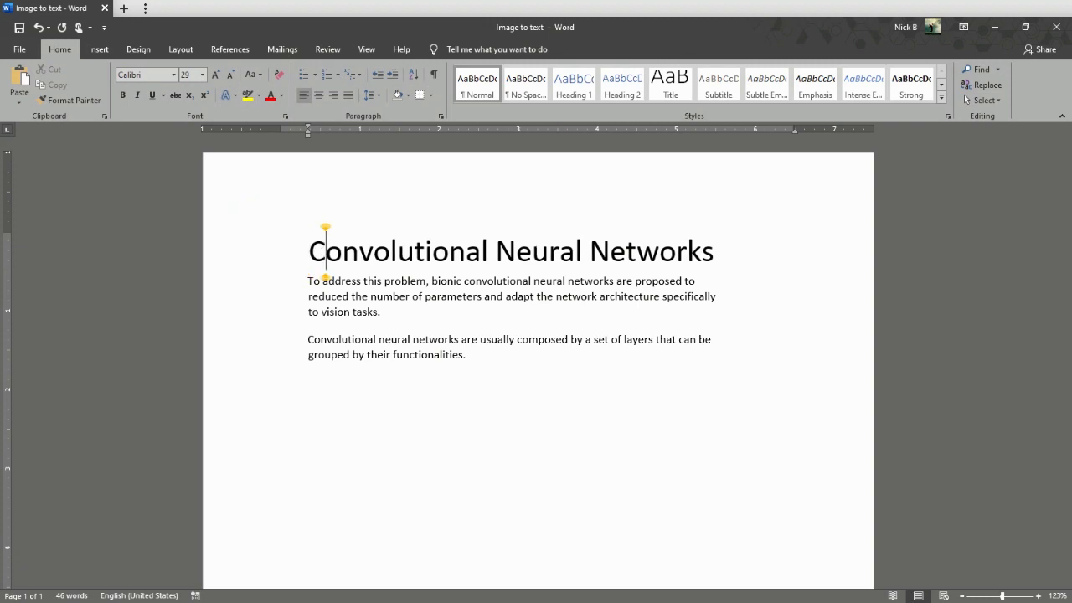
- Select the heading and both paragraphs below it and enlarge their font size by two increments
{"action": "left_click", "coordinate": [264, 224]}
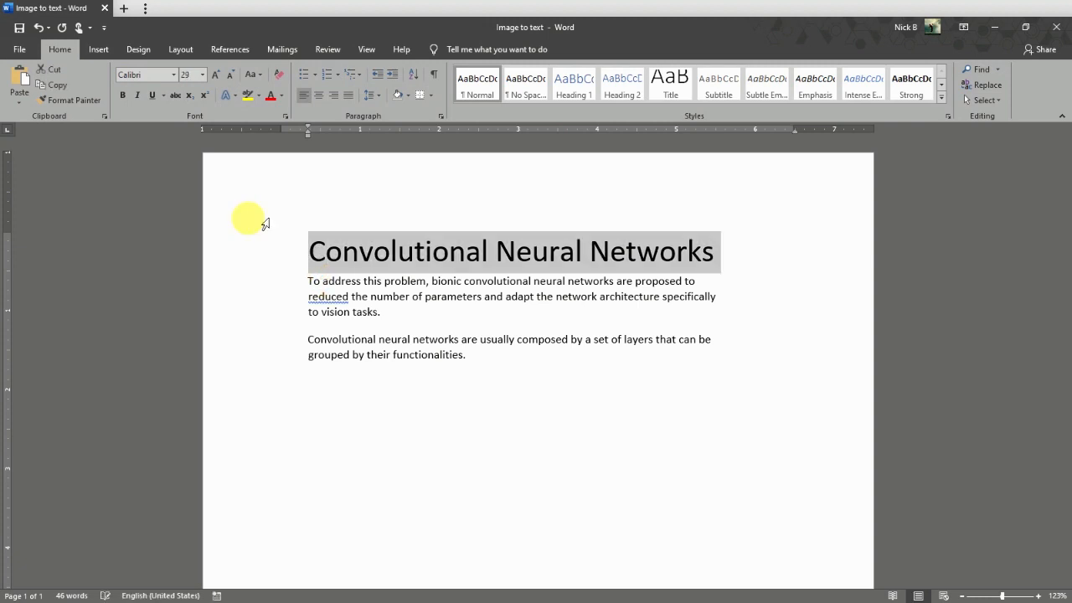
{"action": "key", "text": "shift+Down"}
{"action": "key", "text": "shift+Down"}
{"action": "key", "text": "shift+Down"}
{"action": "key", "text": "shift+Down"}
{"action": "key", "text": "shift+Down"}
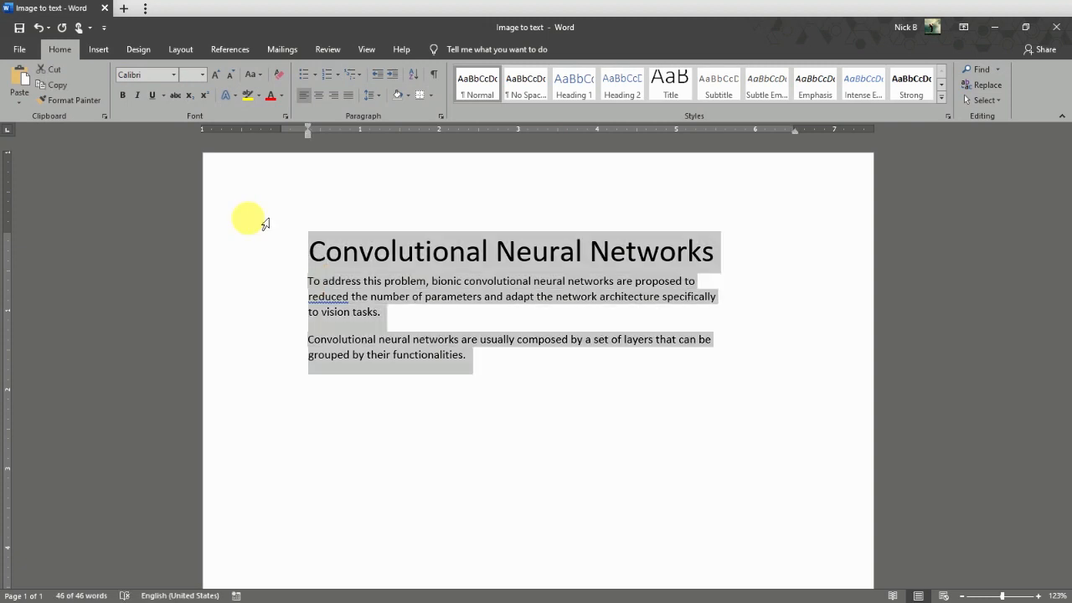
{"action": "key", "text": "ctrl+shift+period"}
{"action": "key", "text": "ctrl+shift+period"}
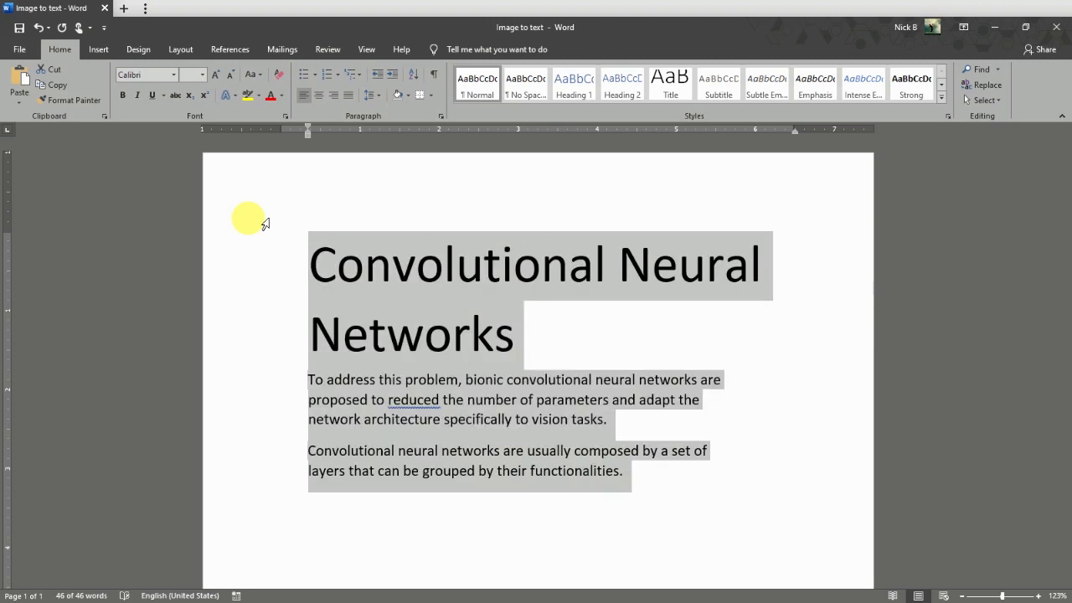